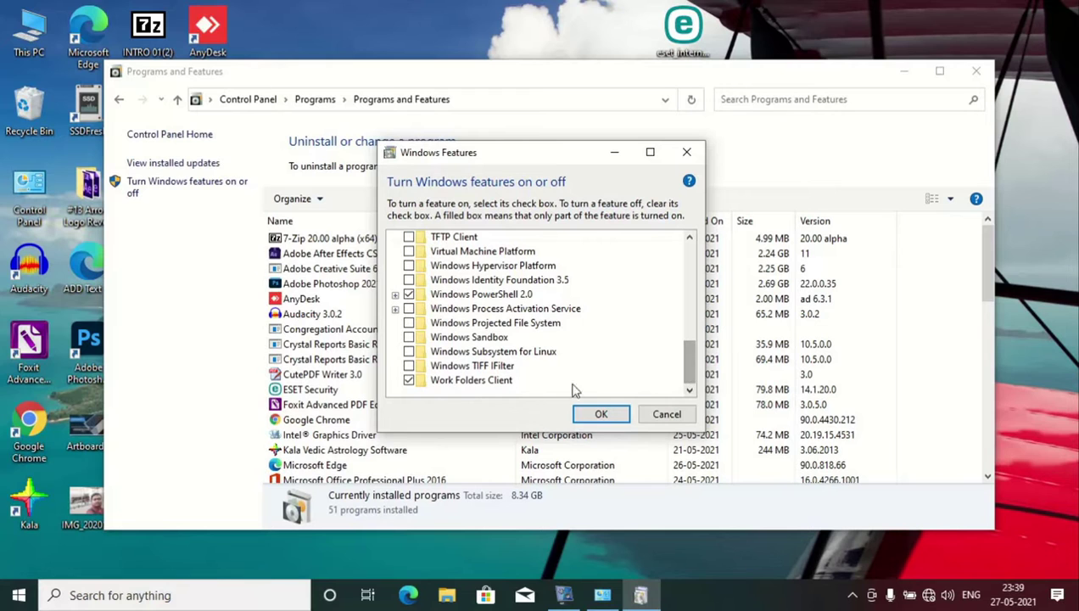
Turn on the Windows Subsystem for Linux feature and apply the change.
left_click(409, 351)
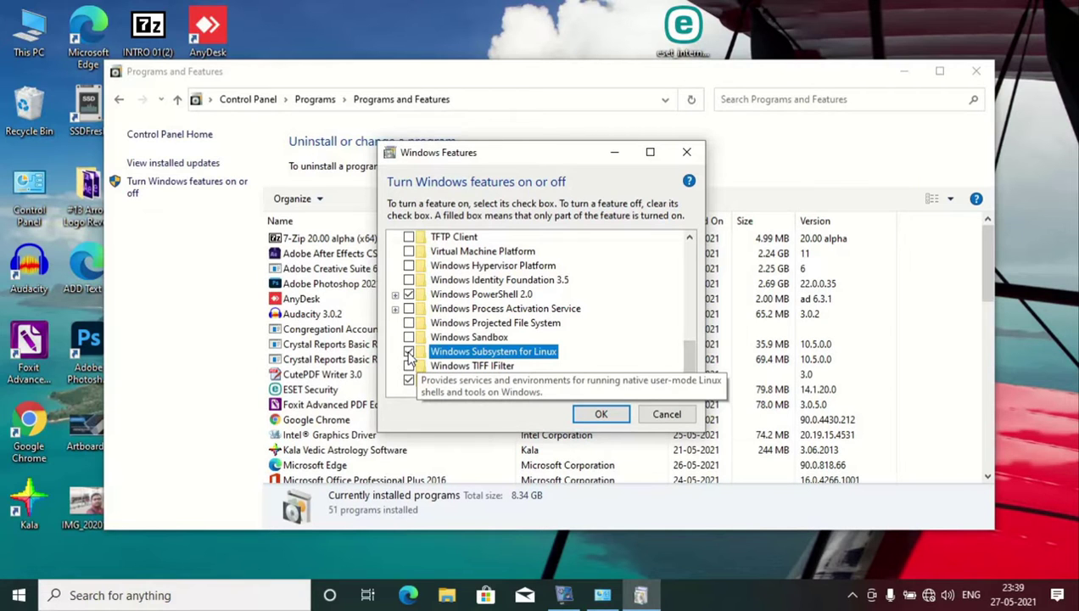
left_click(600, 416)
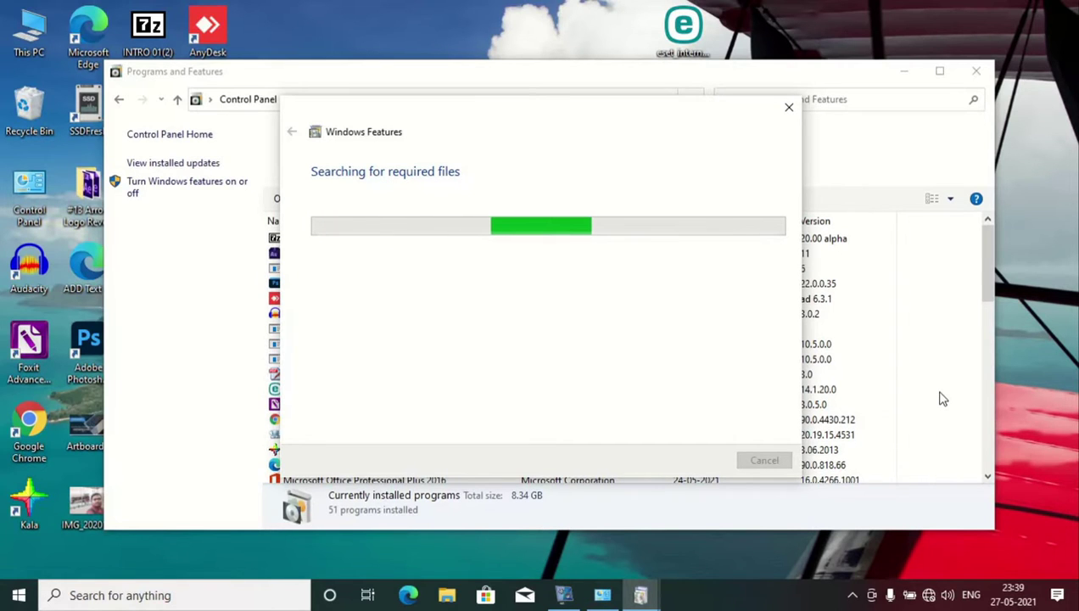
left_click(1035, 224)
right_click(1036, 228)
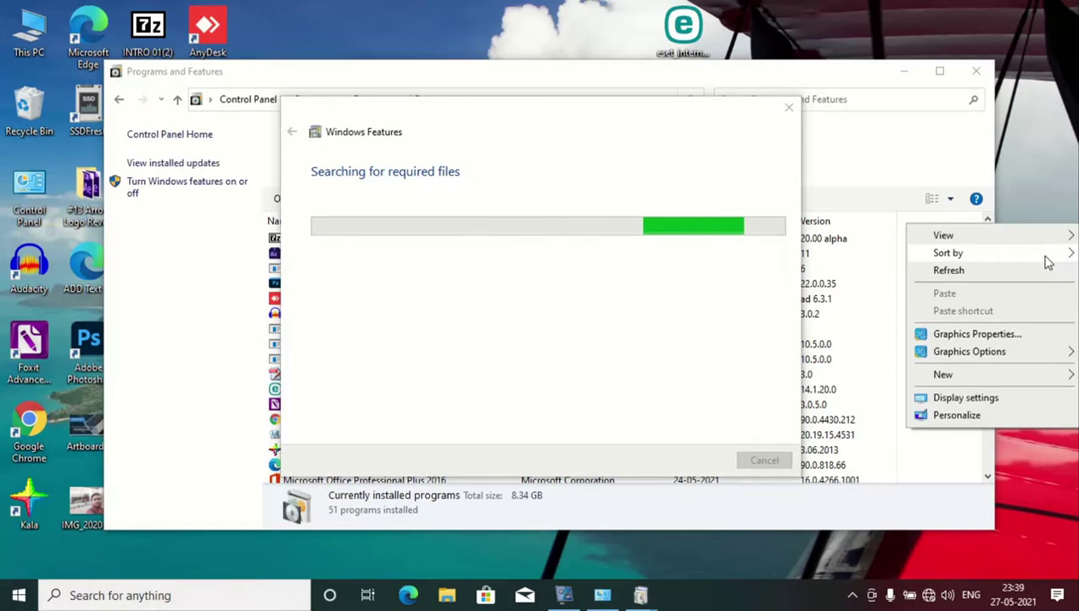
left_click(1036, 268)
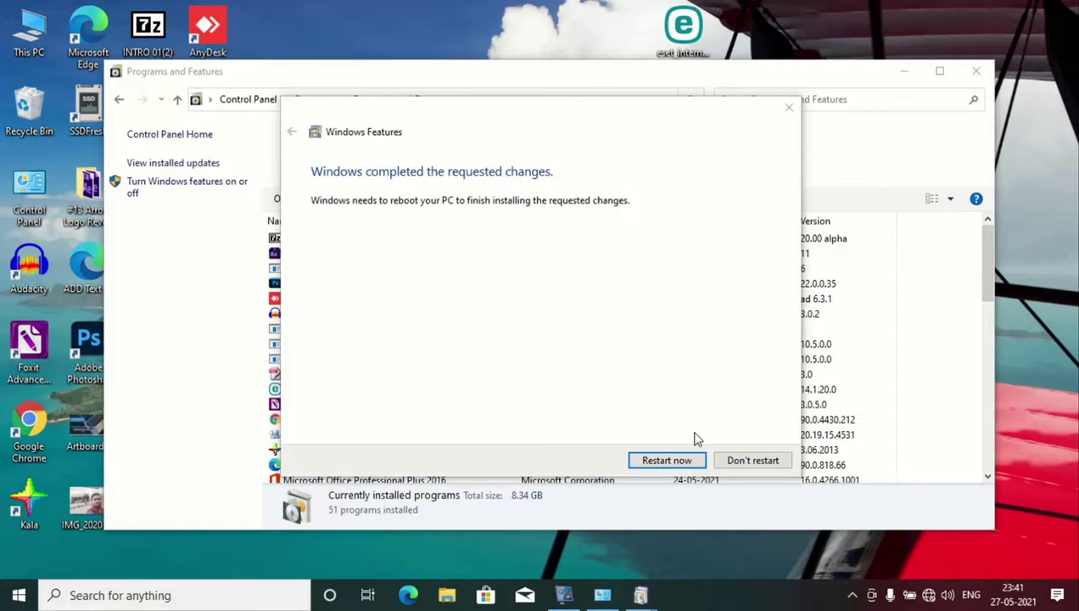
Restart the PC to finish installing the requested Windows feature.
left_click(683, 460)
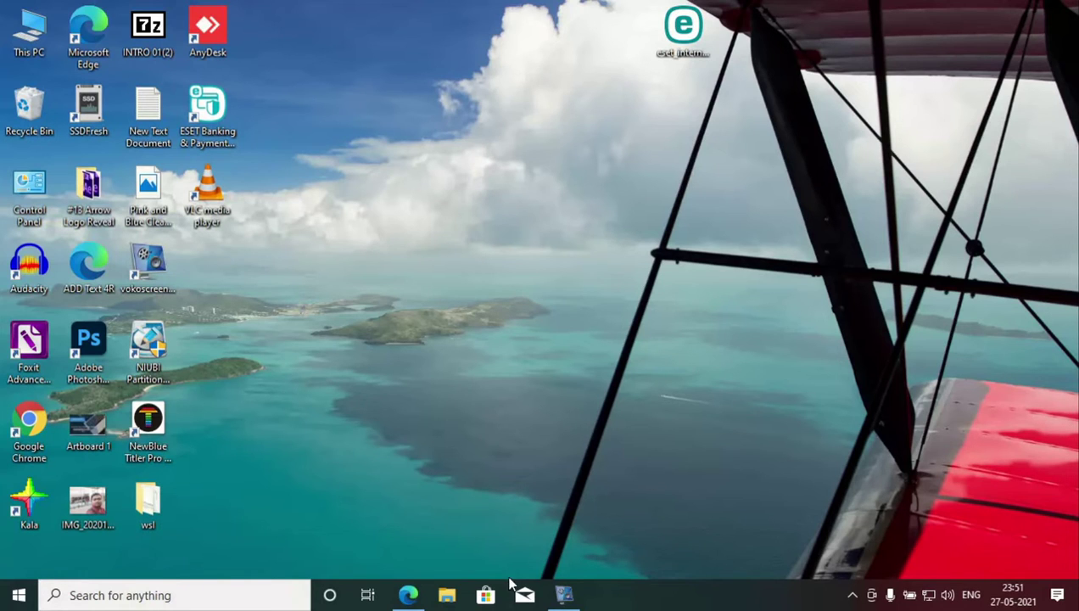
Search the Microsoft Store for "kali", install the Kali Linux app, and close the store.
left_click(480, 597)
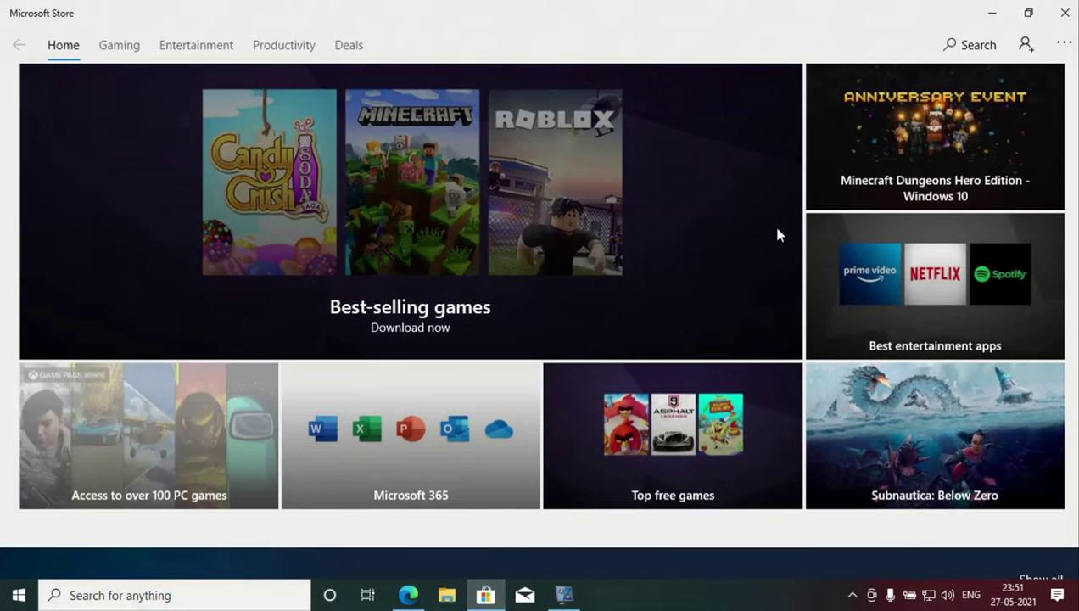
left_click(970, 45)
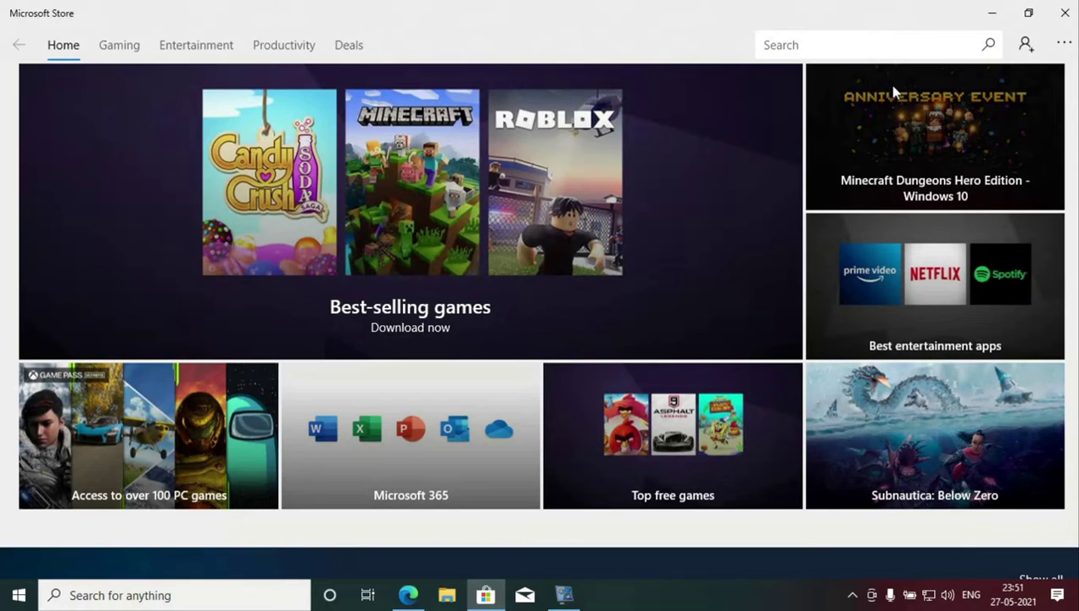
type("kali")
left_click(893, 87)
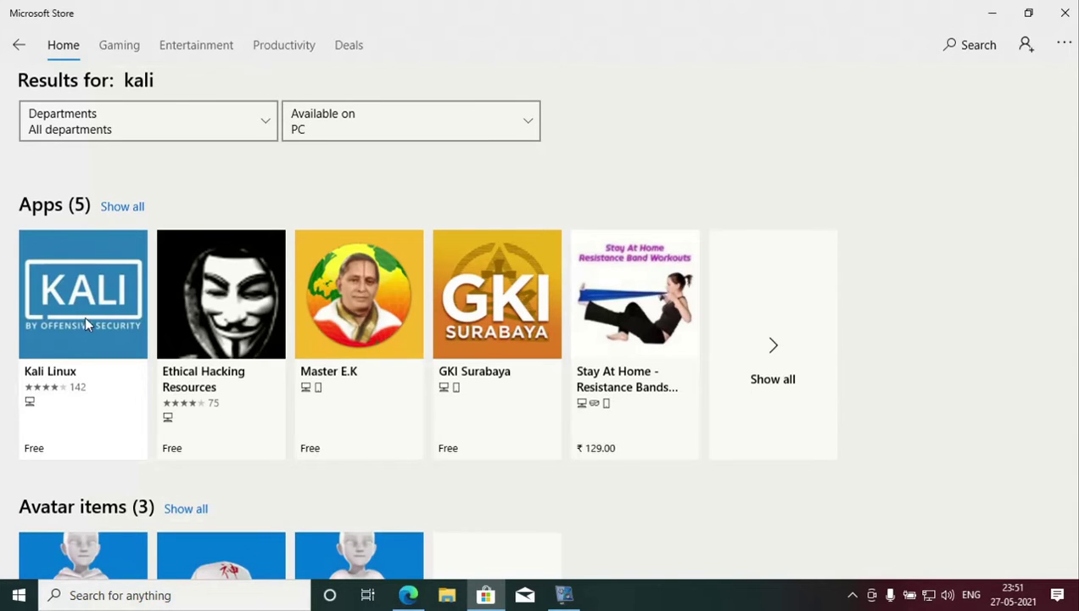
left_click(64, 373)
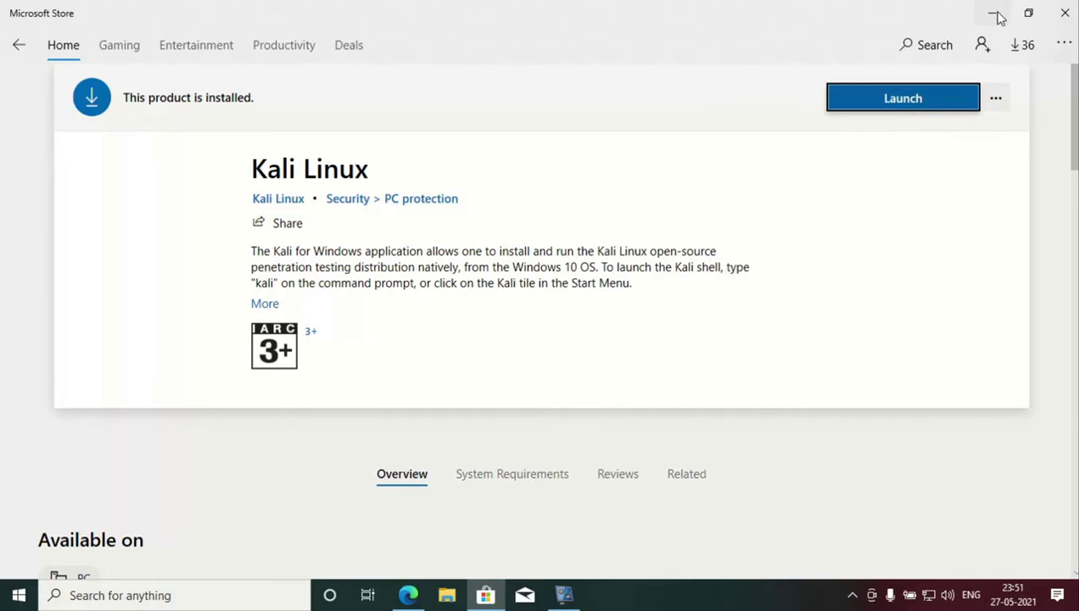
left_click(1065, 13)
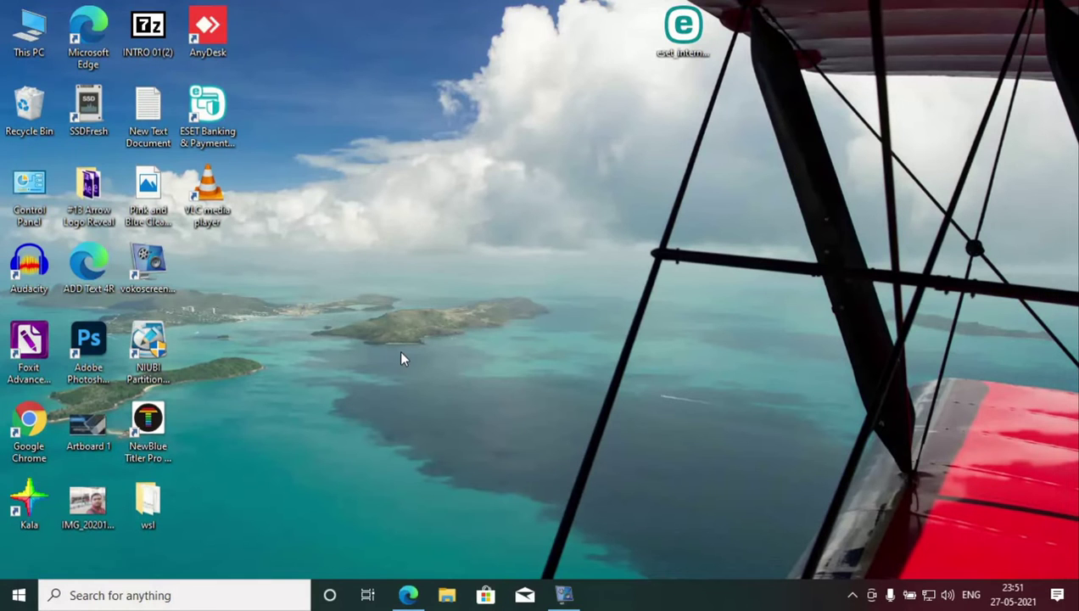
Open Windows PowerShell as administrator from the installed programs and move its window clear of the desktop shortcuts.
left_click(18, 596)
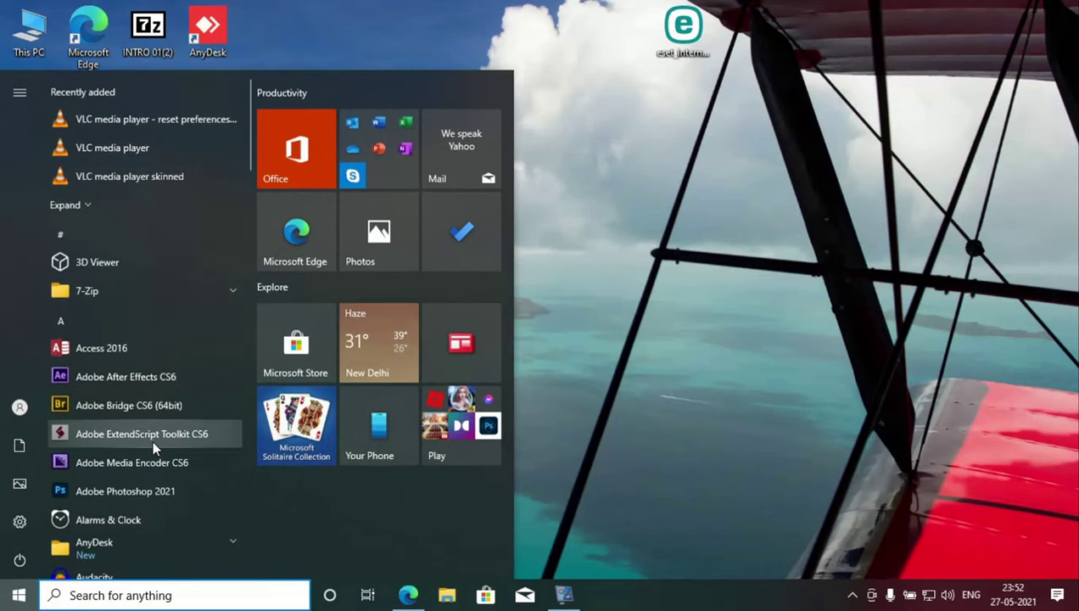
scroll(153, 475, "down", 15)
scroll(142, 459, "down", 10)
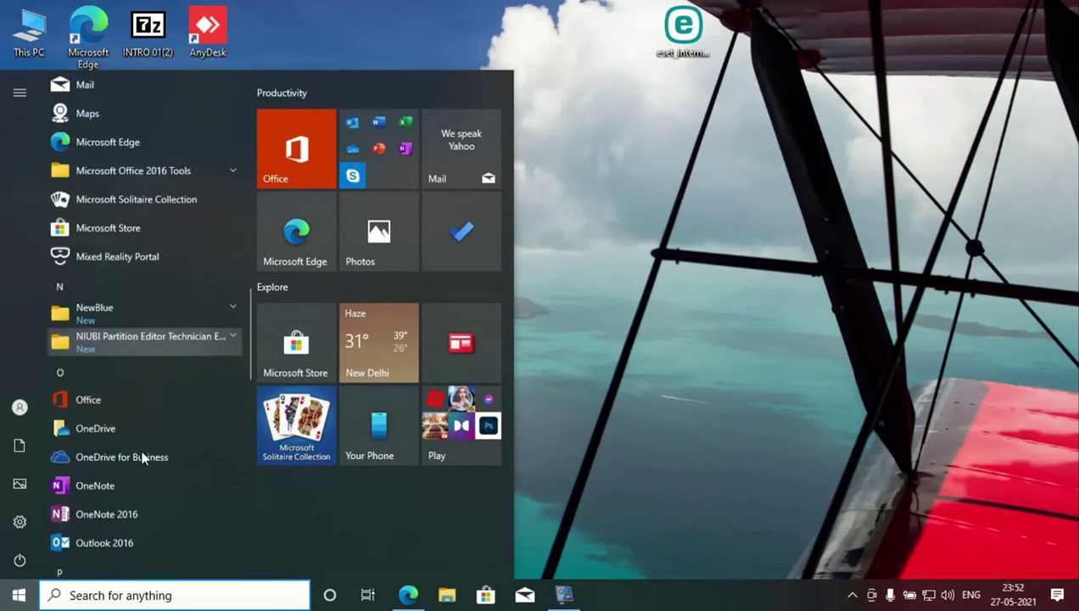
scroll(140, 463, "down", 5)
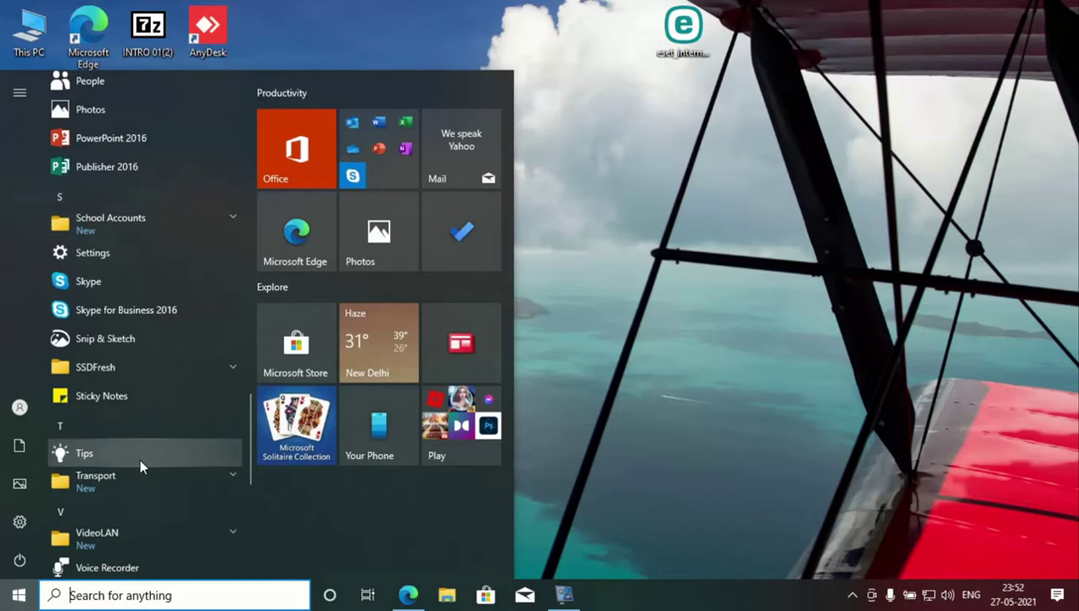
left_click(161, 388)
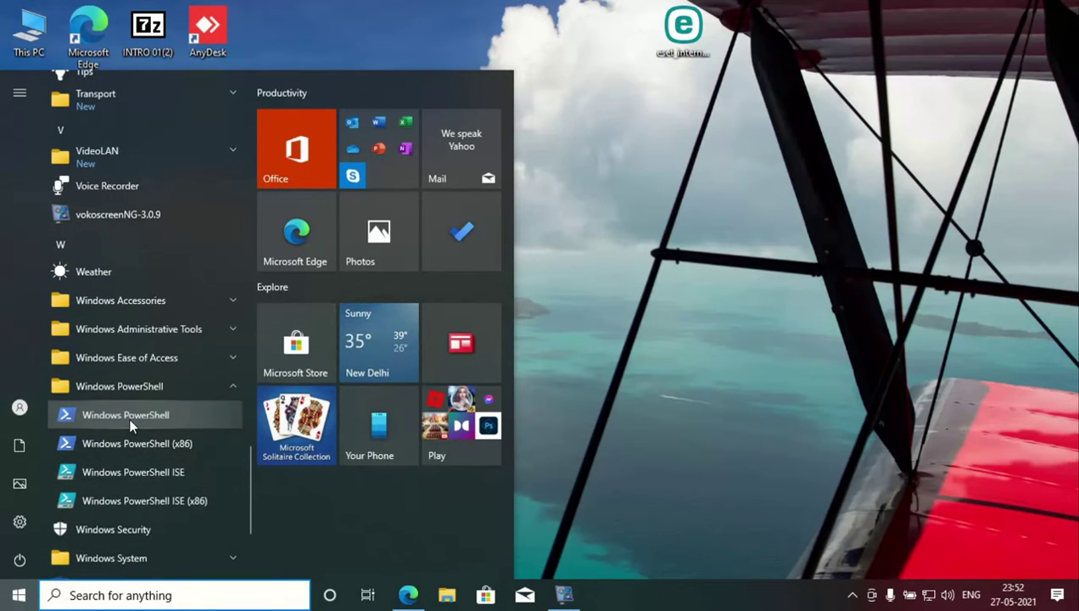
right_click(129, 417)
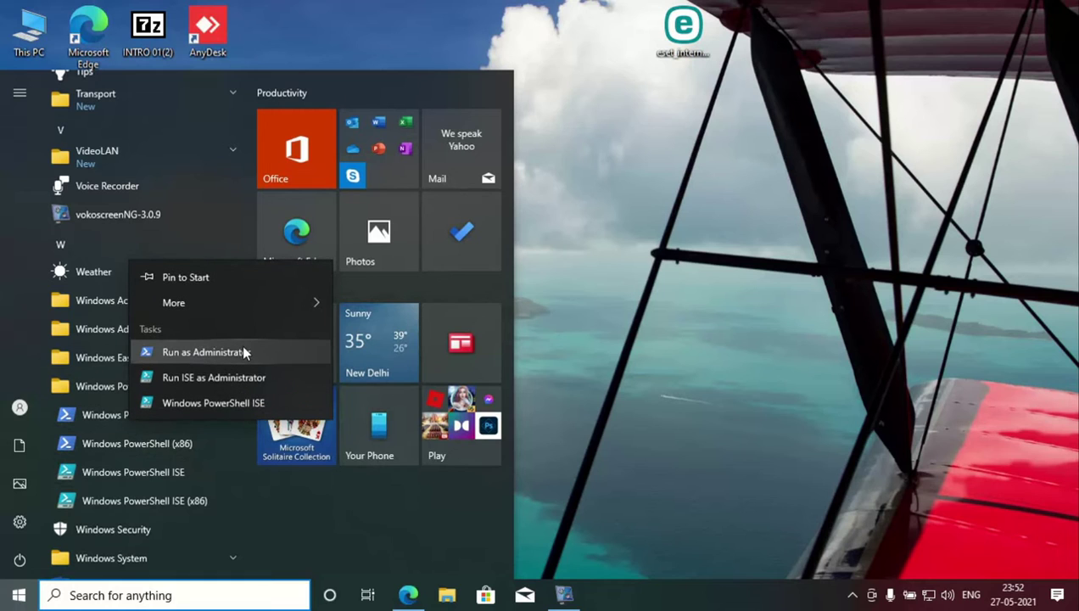
left_click(292, 376)
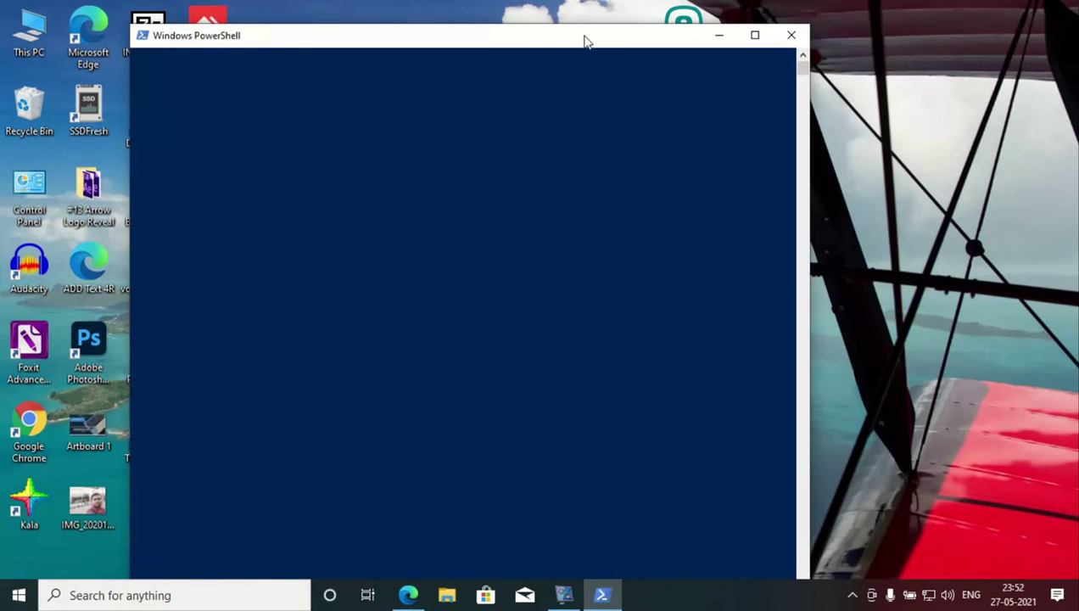
left_click_drag(583, 40, 704, 16)
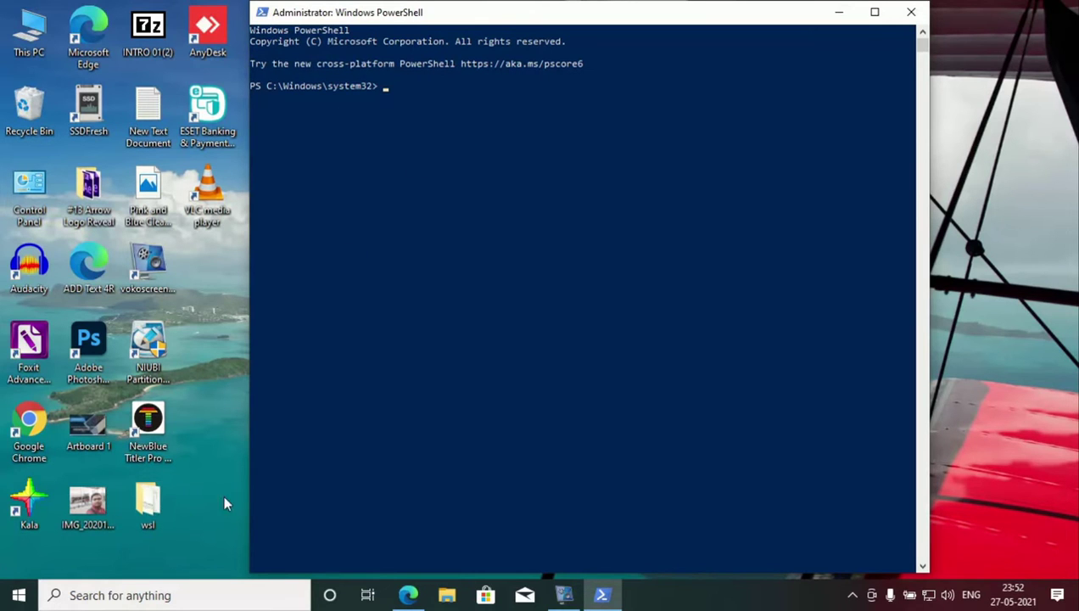
Open the "wsl command" text file in the desktop's wsl folder and copy its whole Enable-WindowsOptionalFeature command line.
double_click(165, 519)
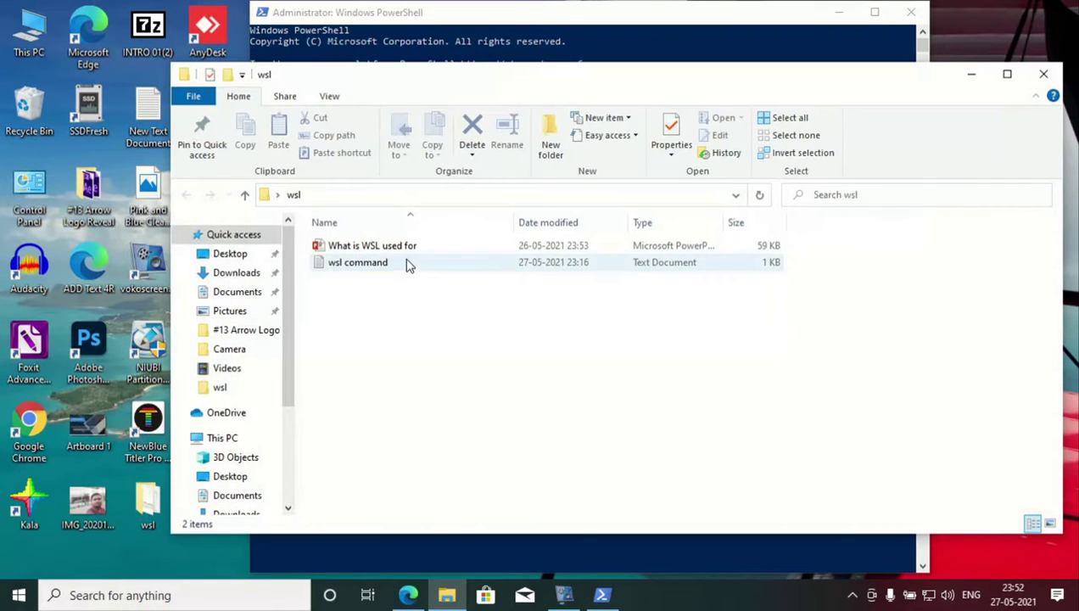
left_click(337, 262)
double_click(338, 263)
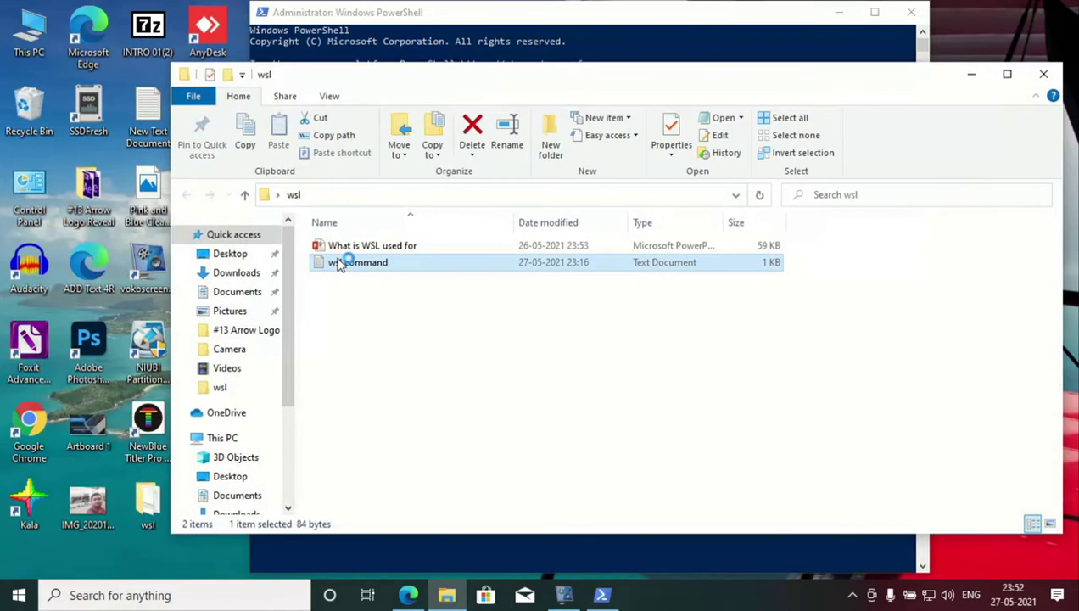
left_click_drag(429, 230, 517, 88)
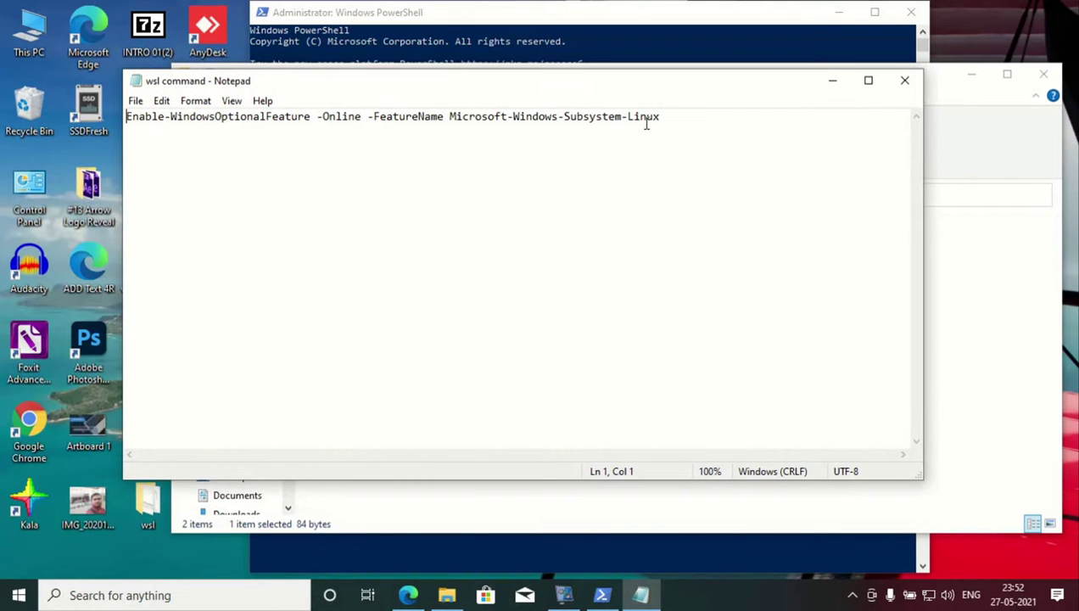
left_click_drag(662, 117, 148, 120)
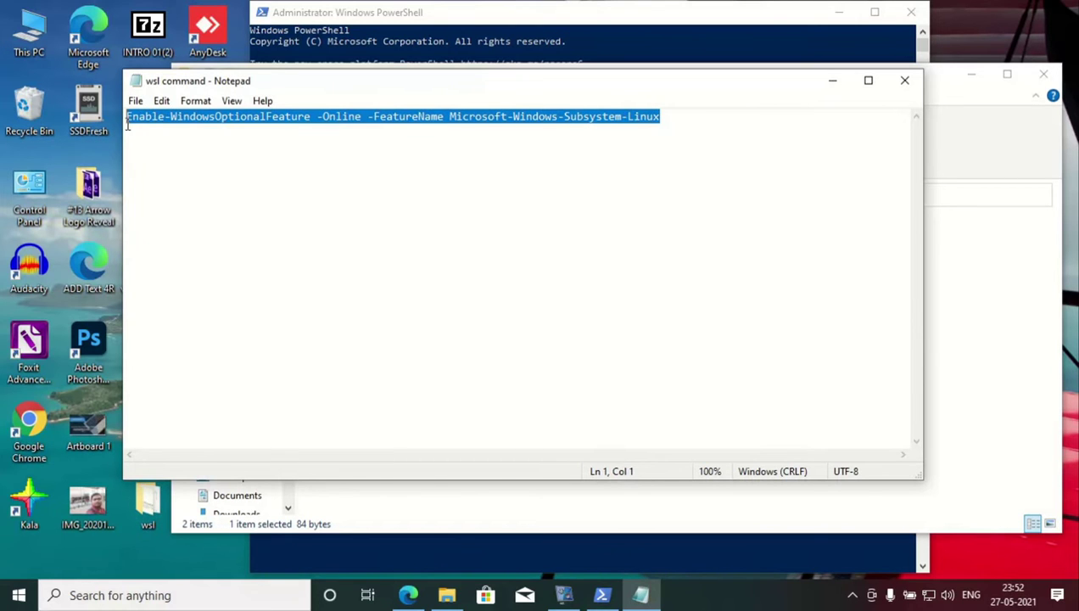
right_click(143, 121)
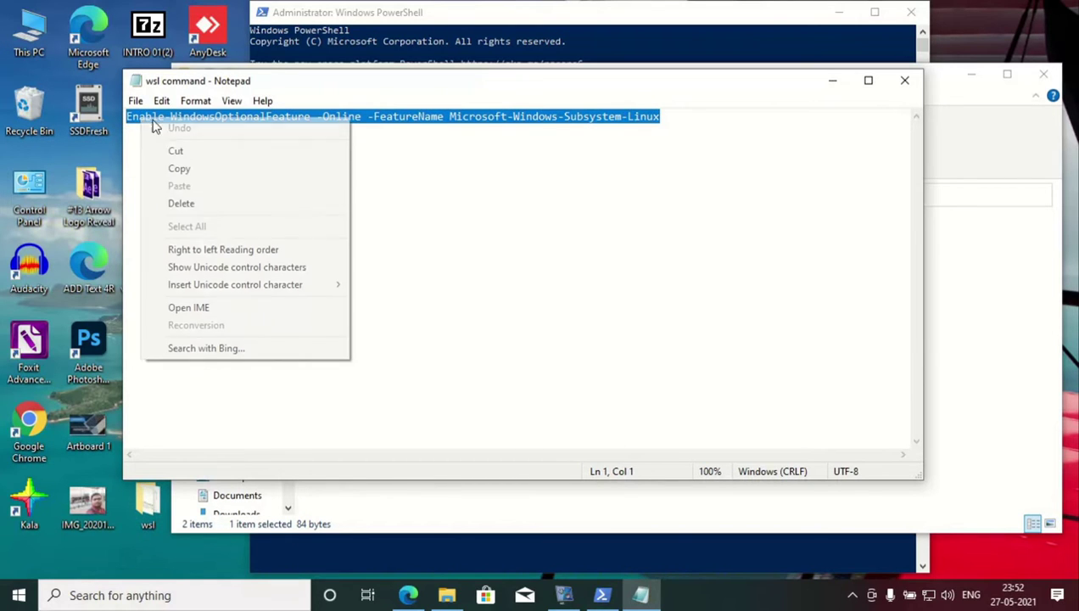
left_click(231, 169)
Switch to the administrator PowerShell window and reposition it so the start of the copied command in Notepad stays readable.
left_click(513, 47)
left_click(501, 133)
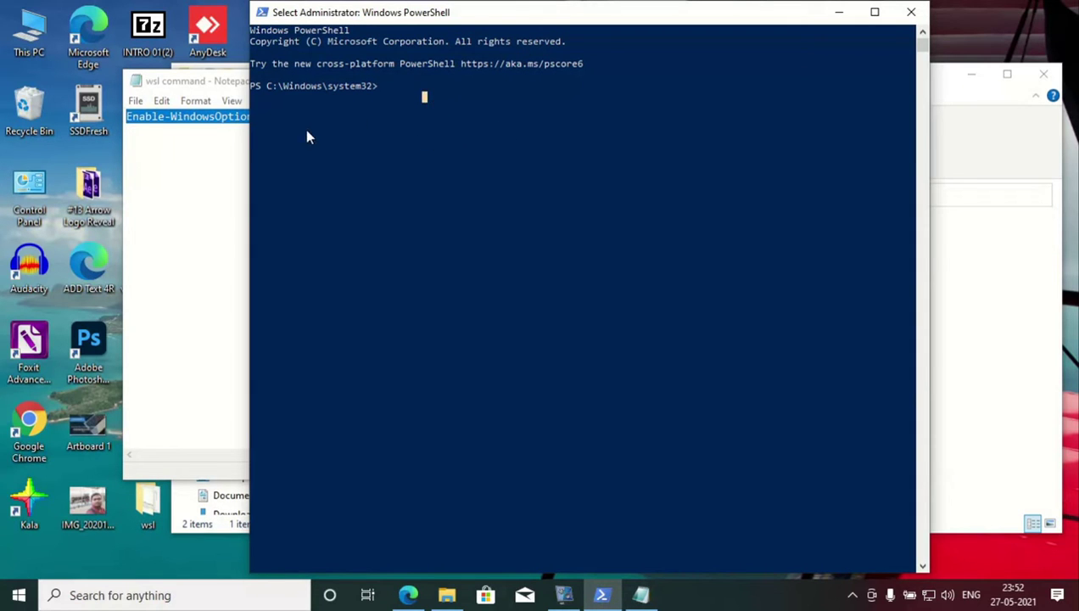
left_click_drag(475, 15, 641, 66)
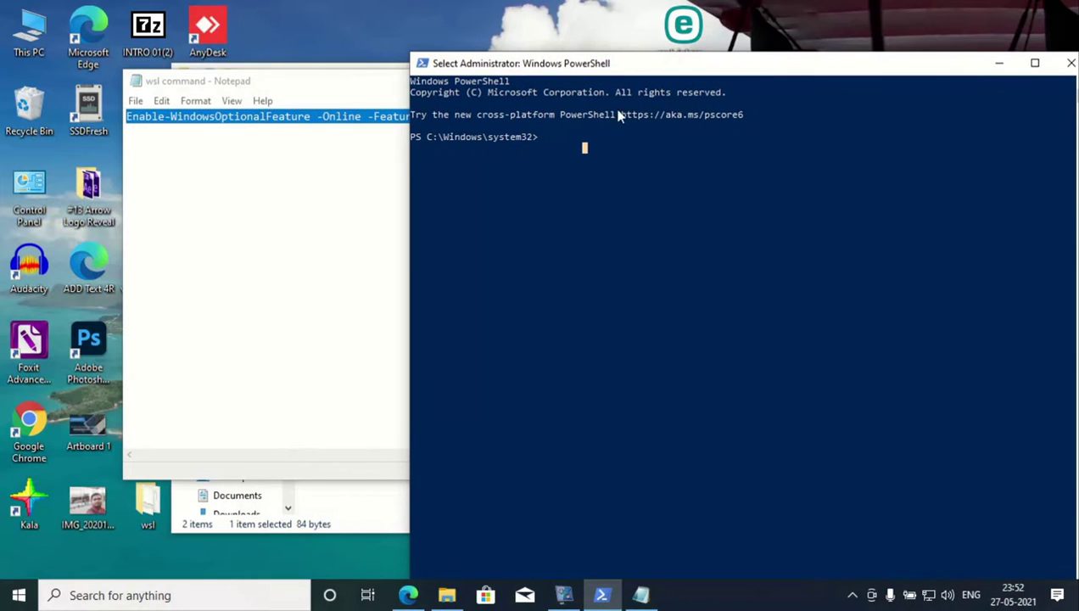